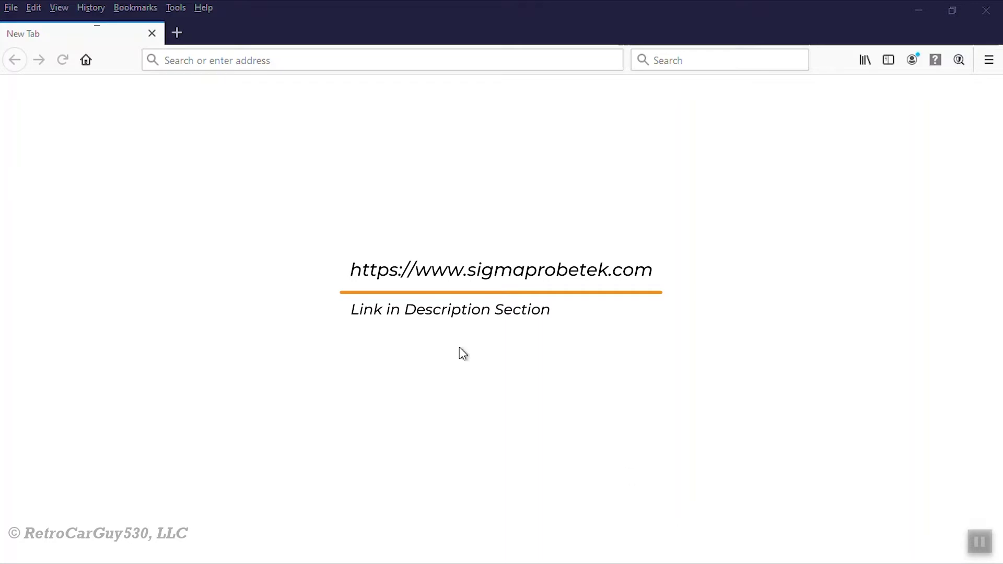
Step: From the SIGMAPROBE bookmark, go to the Support page and follow the Sigmaprobe online update link
click(135, 7)
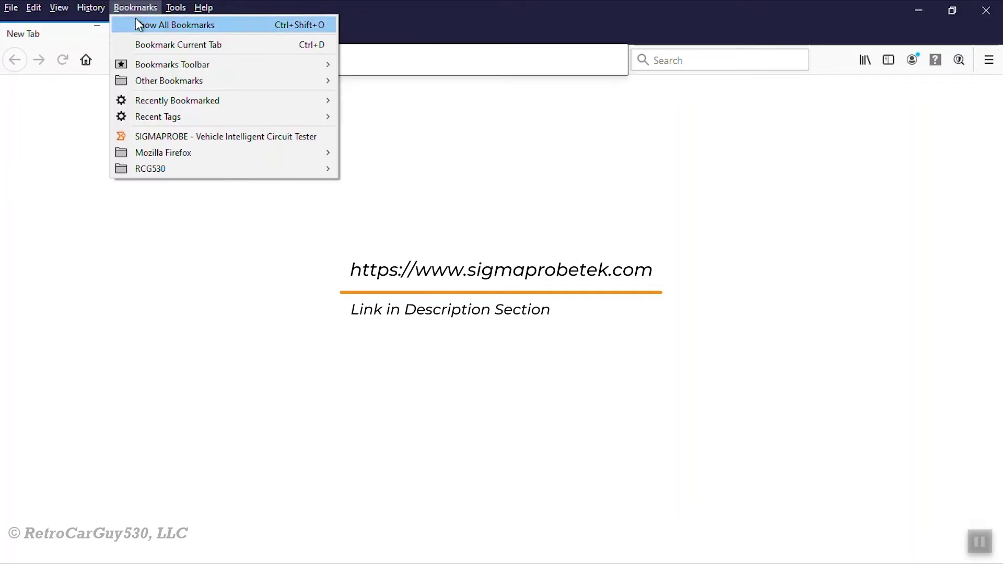
click(196, 138)
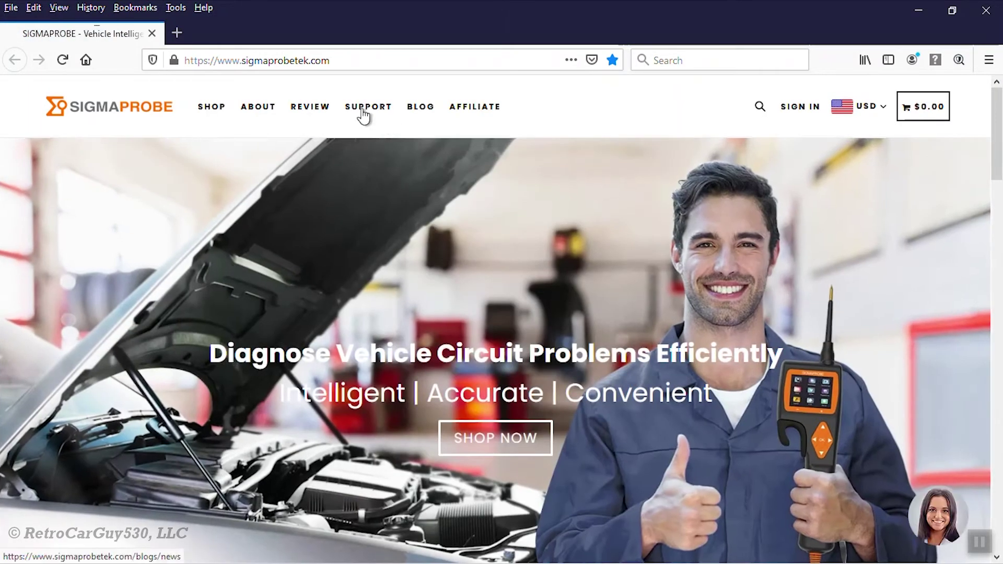
click(367, 107)
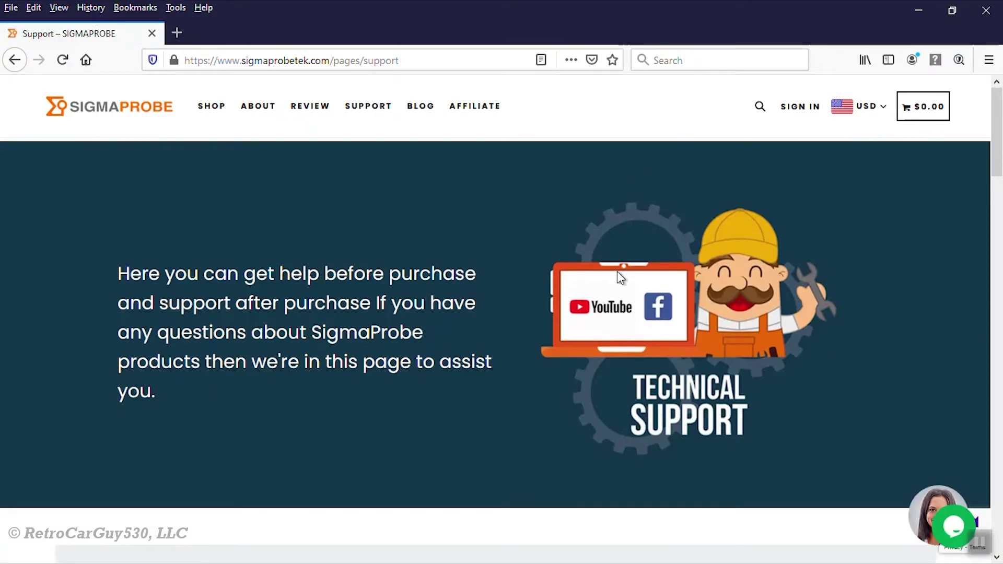
scroll(616, 271, down, 5)
scroll(617, 275, down, 3)
scroll(617, 275, down, 3)
scroll(616, 275, down, 5)
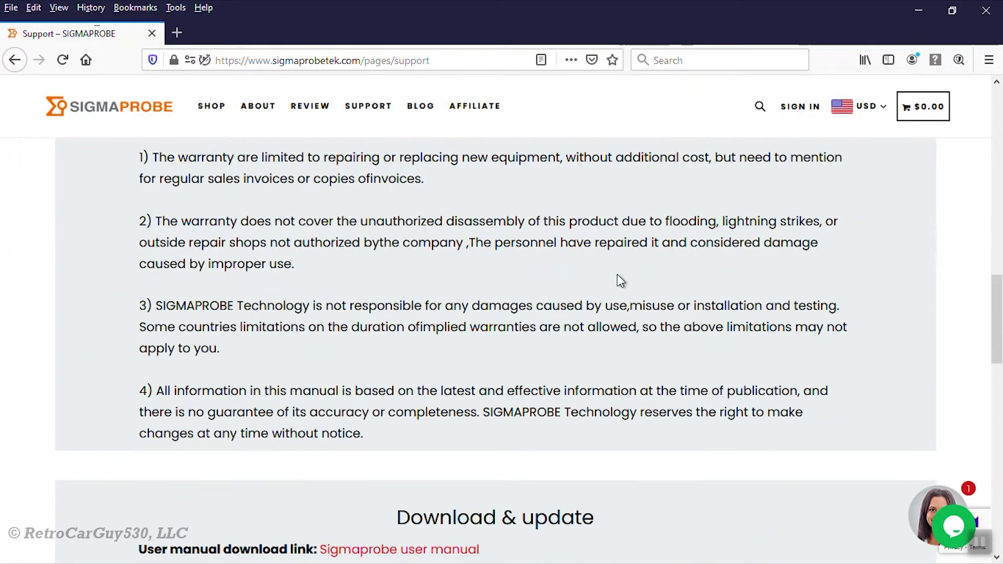
scroll(617, 275, down, 4)
scroll(621, 336, down, 1)
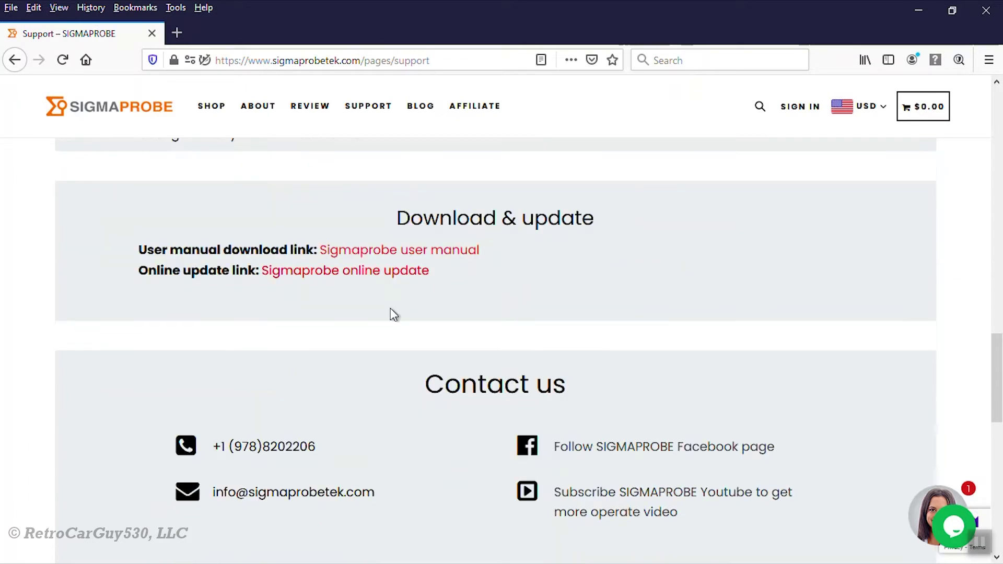
click(323, 280)
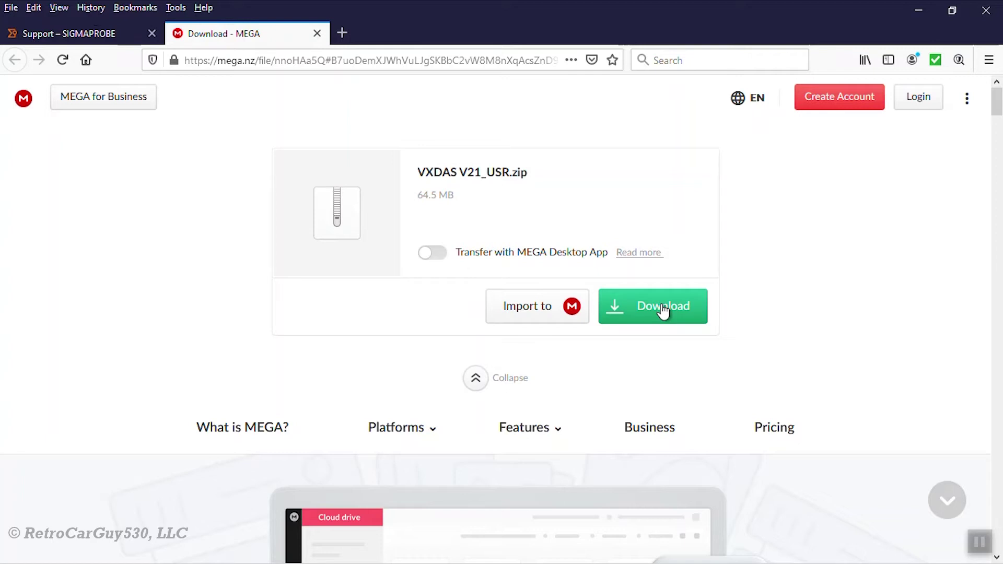
Step: Save VXDAS V21_USR.zip (64.5 MB) from MEGA into Downloads and show it in its folder
click(663, 310)
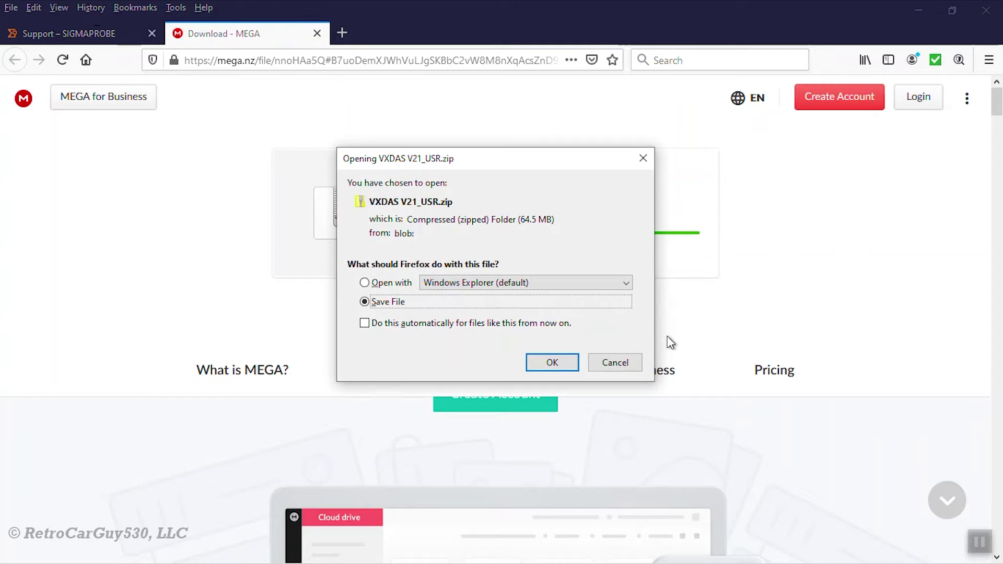
click(552, 363)
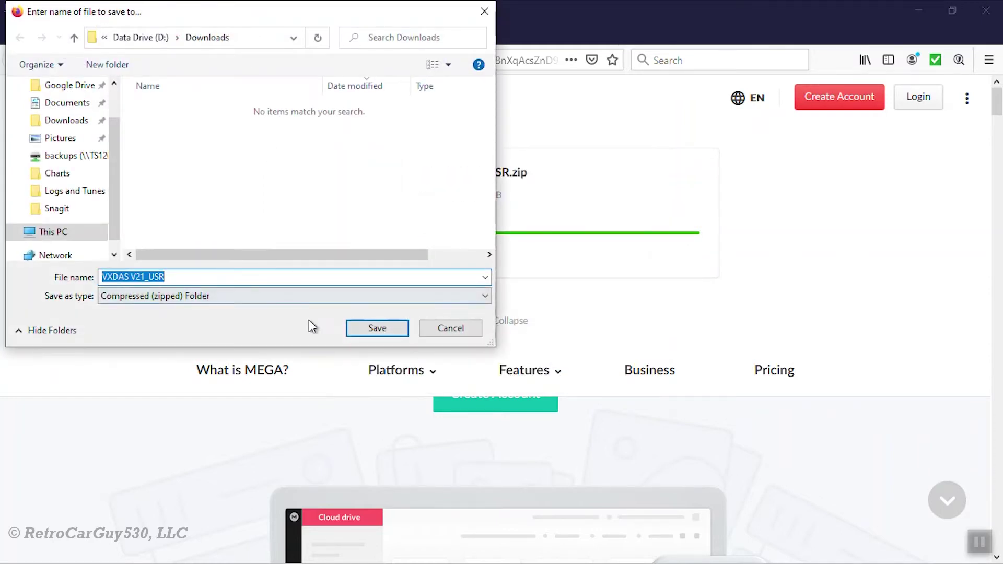
click(394, 331)
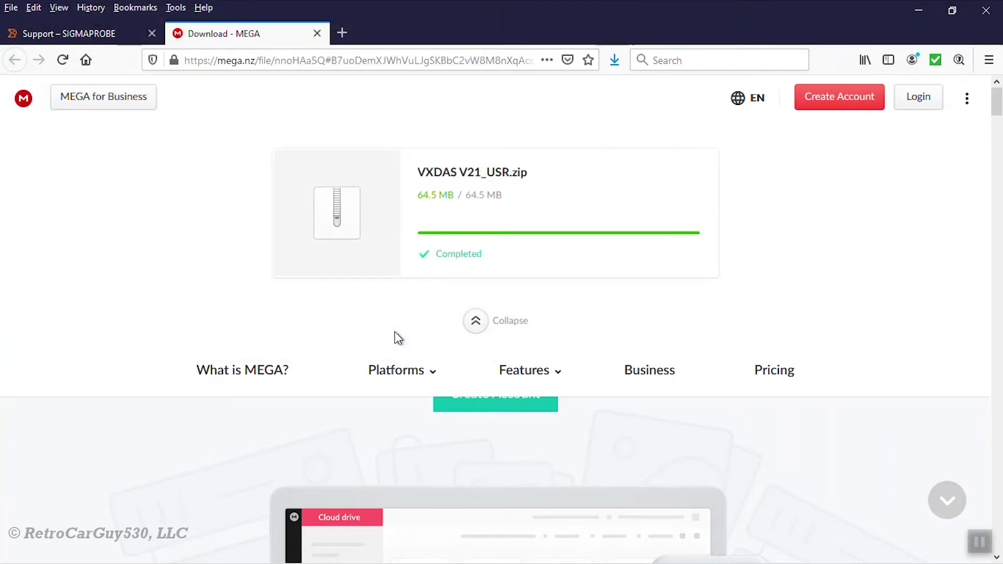
click(616, 60)
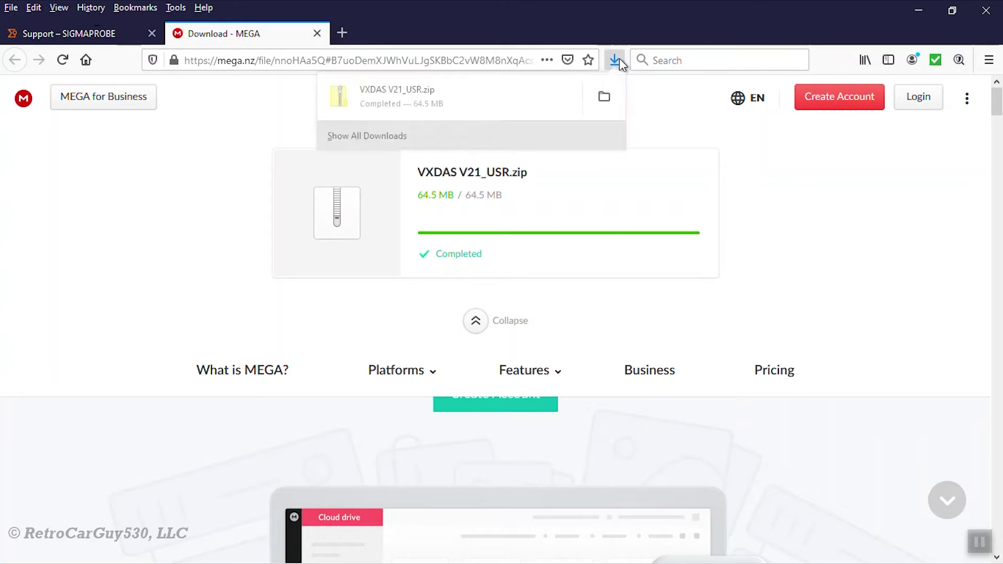
click(602, 100)
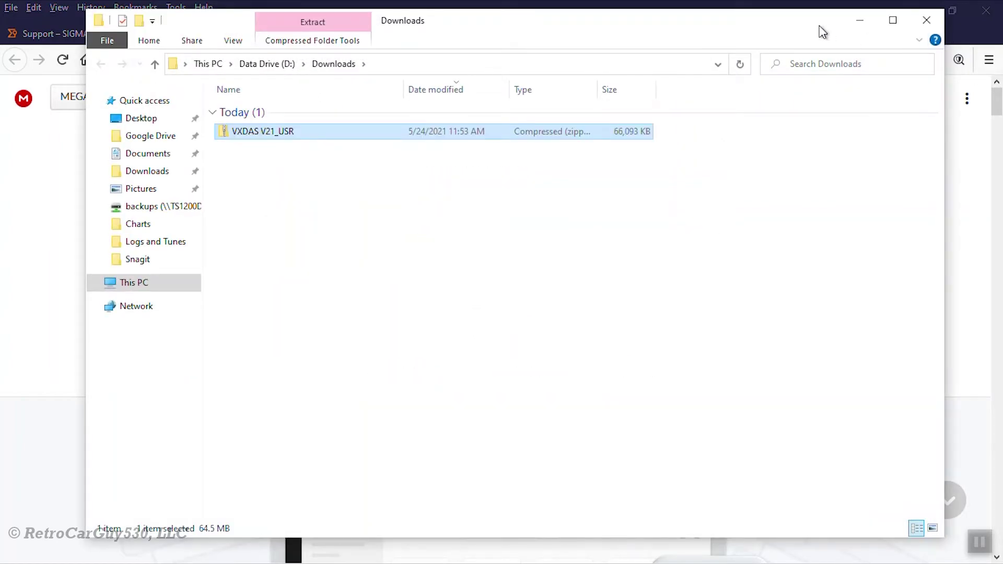
Step: Close the extra Downloads window and Norton-scan VXDAS V21_USR.zip, which shows no threats
drag(818, 25, 814, 30)
click(921, 26)
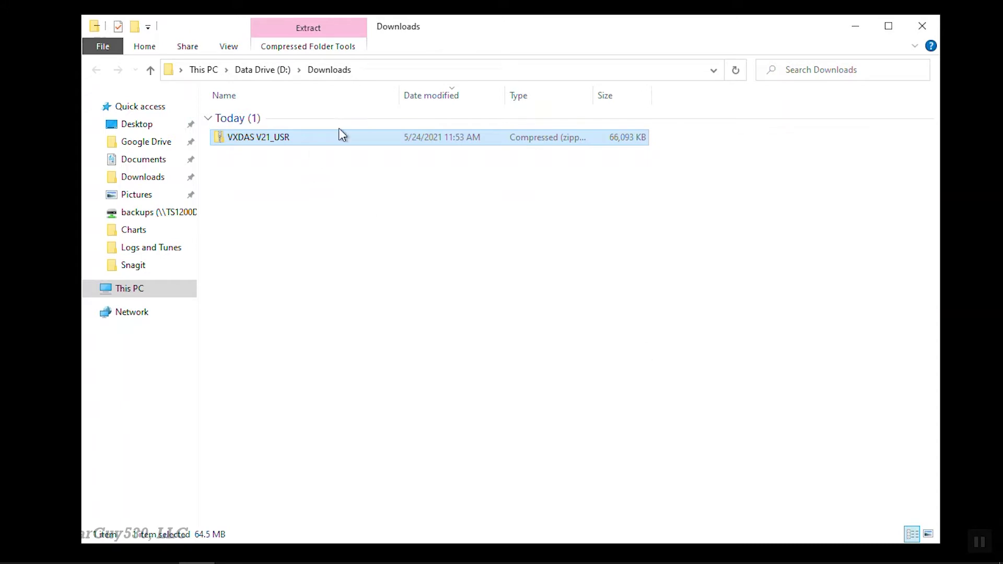
right_click(340, 141)
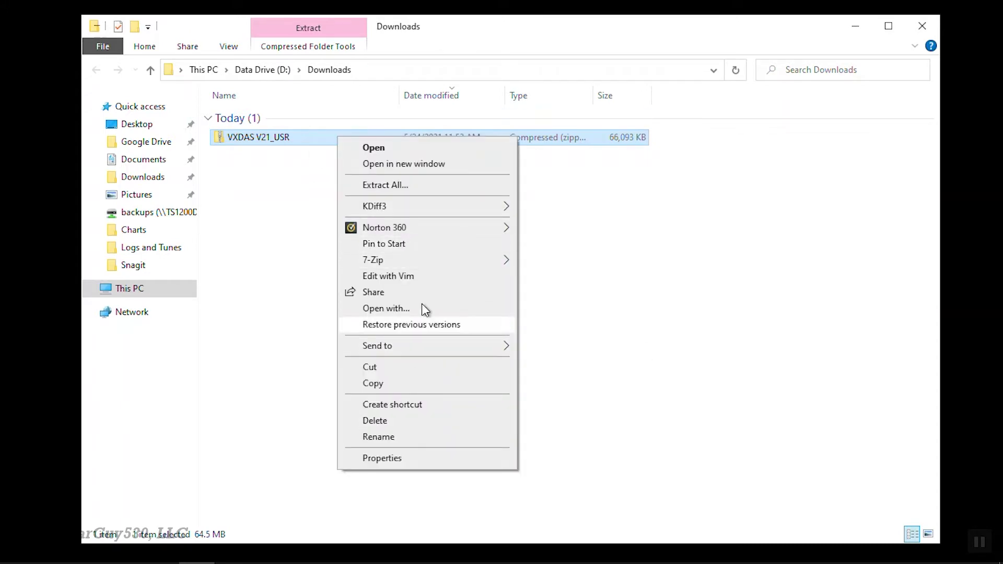
mouse_move(424, 227)
click(558, 227)
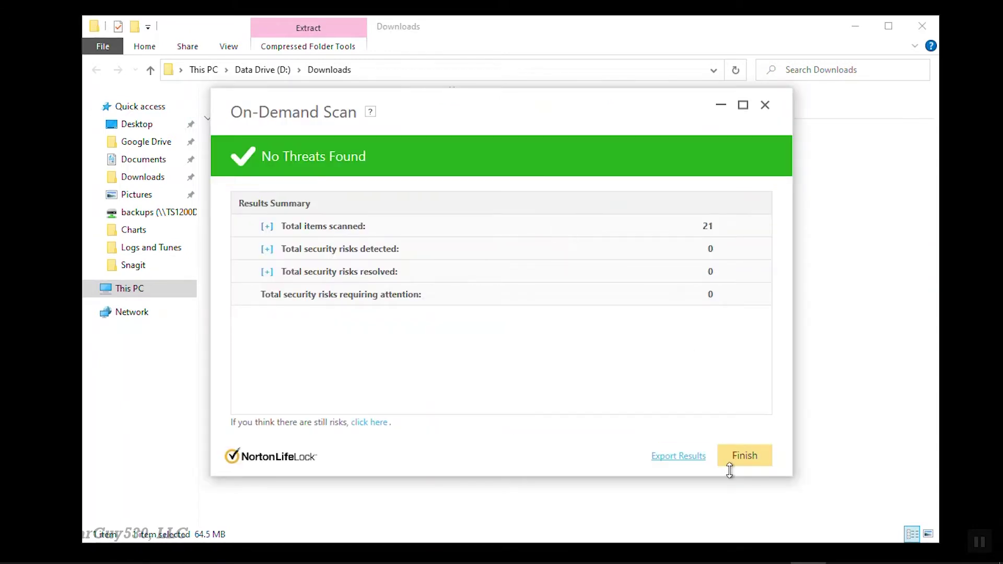
click(745, 455)
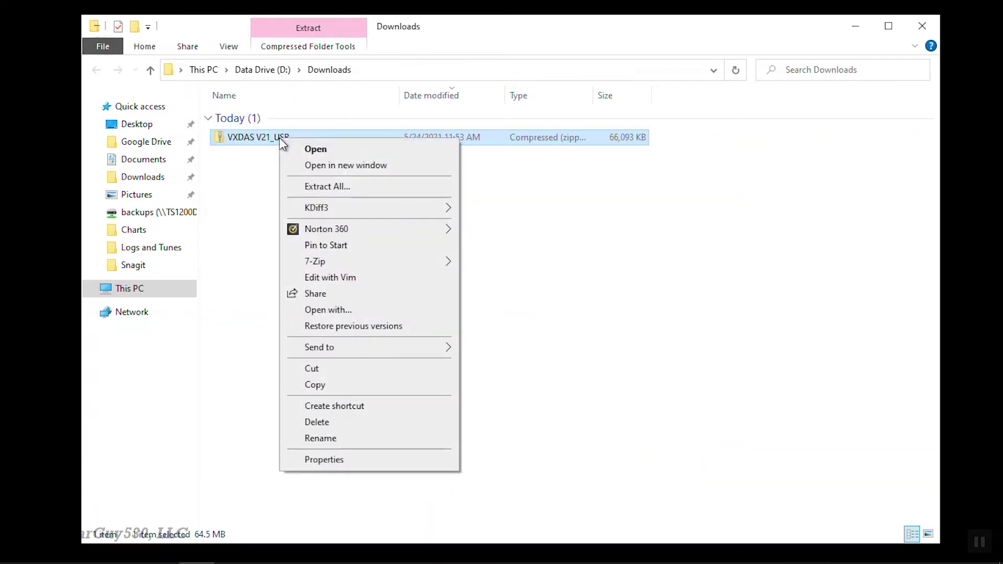
Step: Extract VXDAS V21_USR.zip to D:\Downloads\VXDAS V21_USR
click(327, 186)
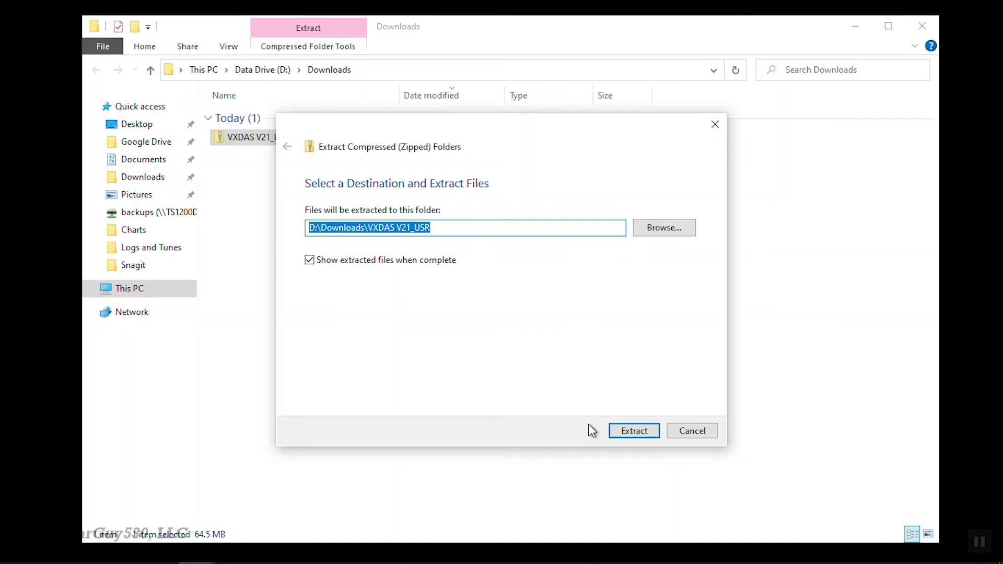
click(633, 430)
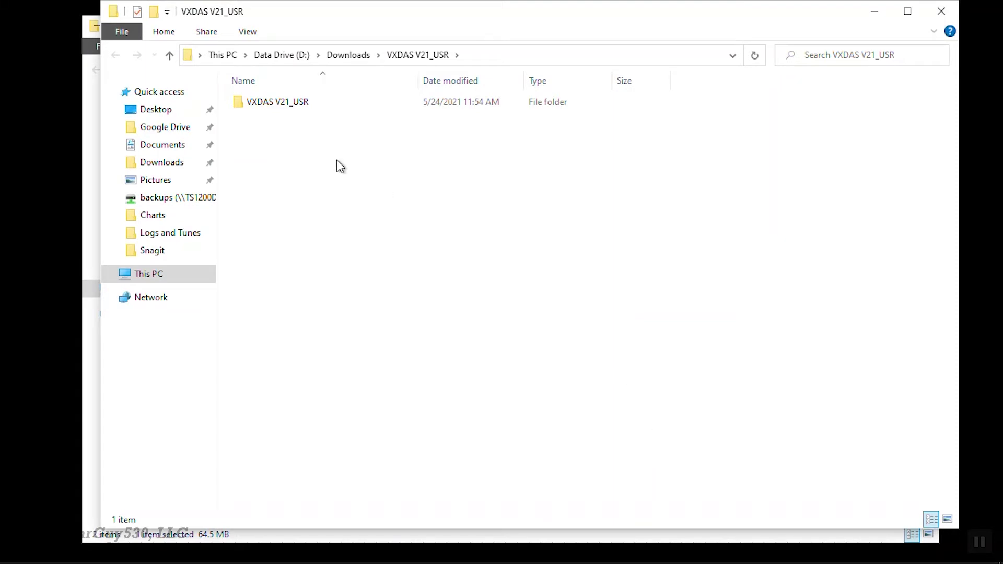
Step: Browse into VXDAS V21_USR > VXDAS V21_USR > USBdriver > new
double_click(308, 110)
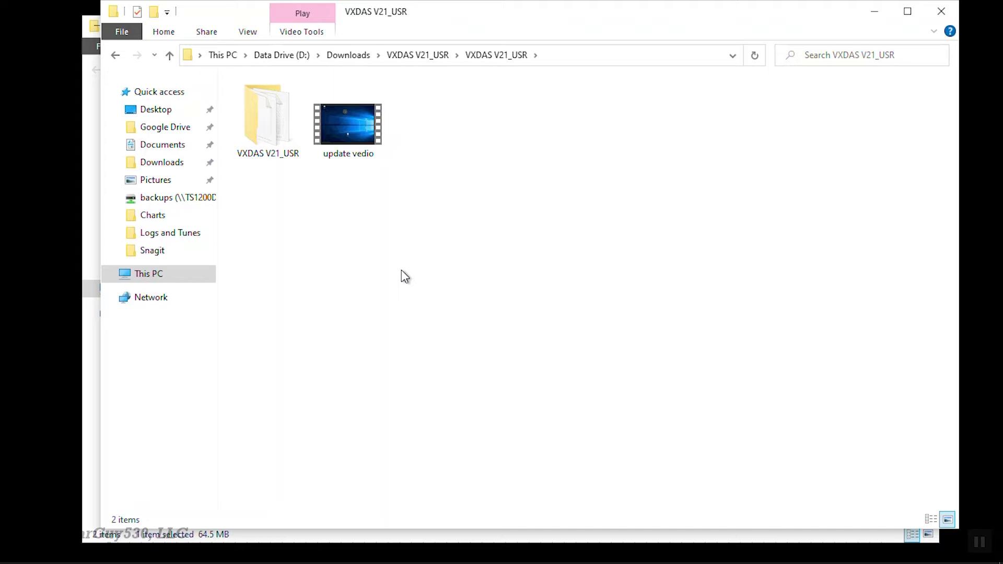
double_click(268, 119)
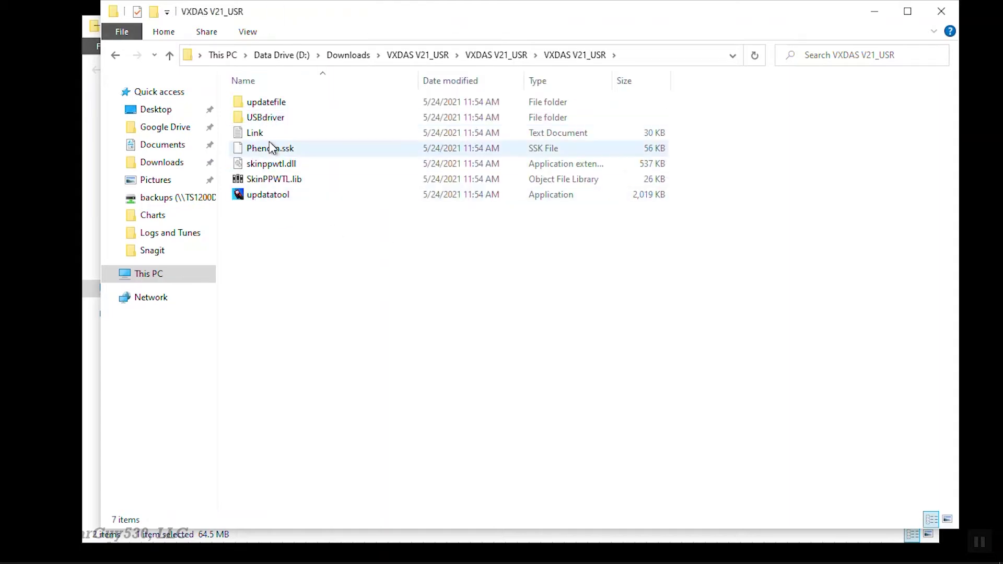
double_click(267, 118)
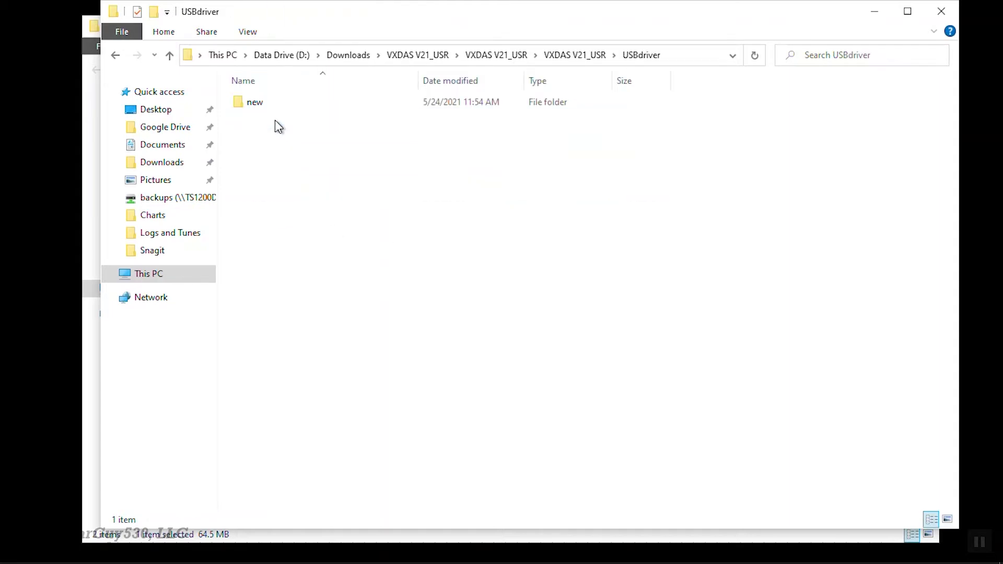
double_click(255, 102)
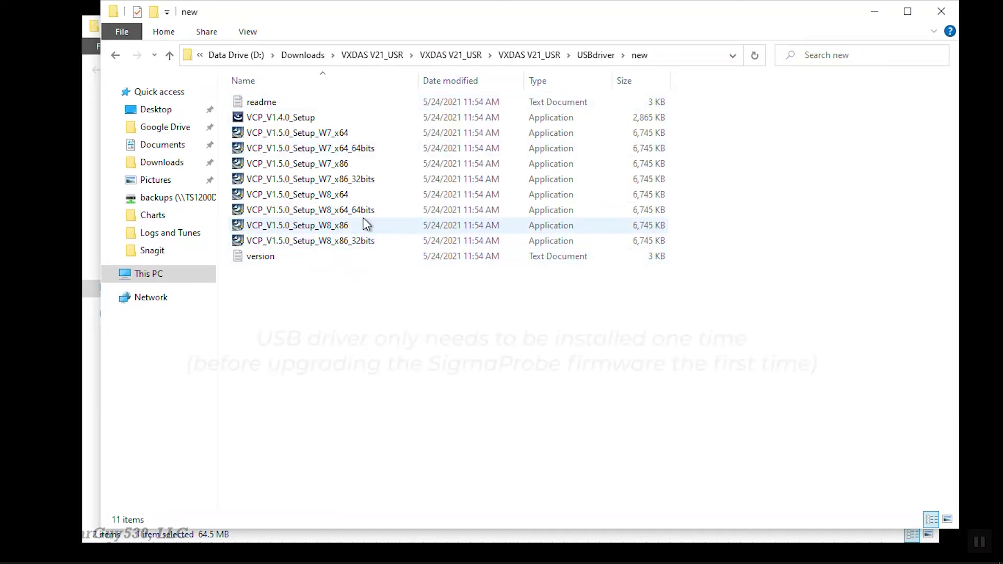
mouse_move(310, 210)
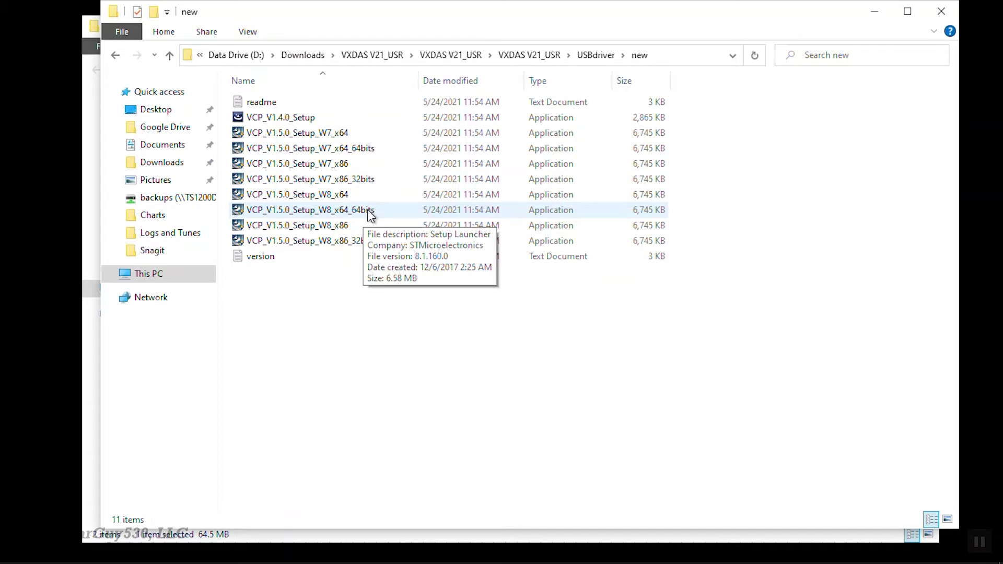
Step: Run VCP_V1.5.0_Setup_W8_x64_64bits, accepting customer details and the default install folder
double_click(370, 214)
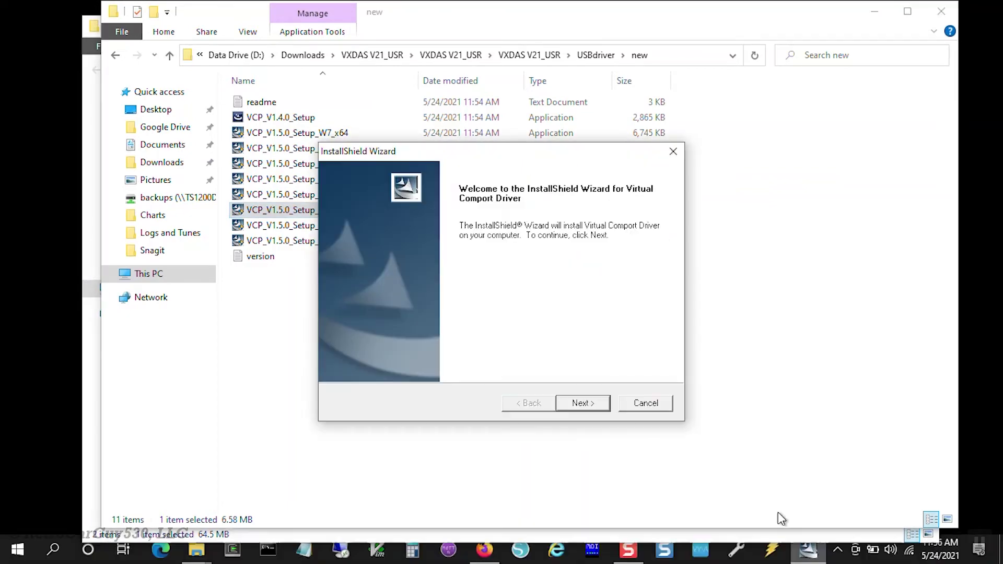
click(582, 403)
text(R)
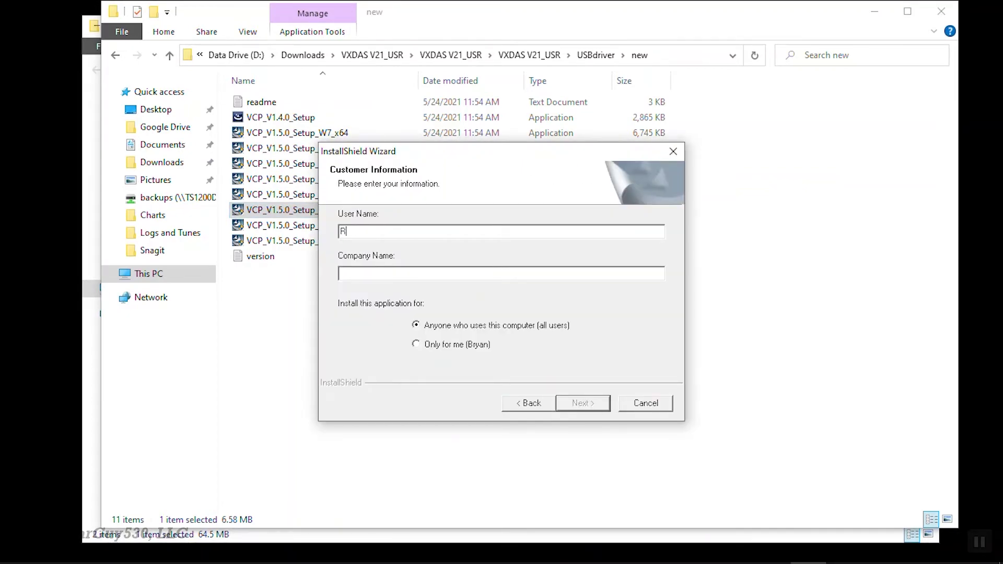
text(ober)
text(RCG530)
click(583, 403)
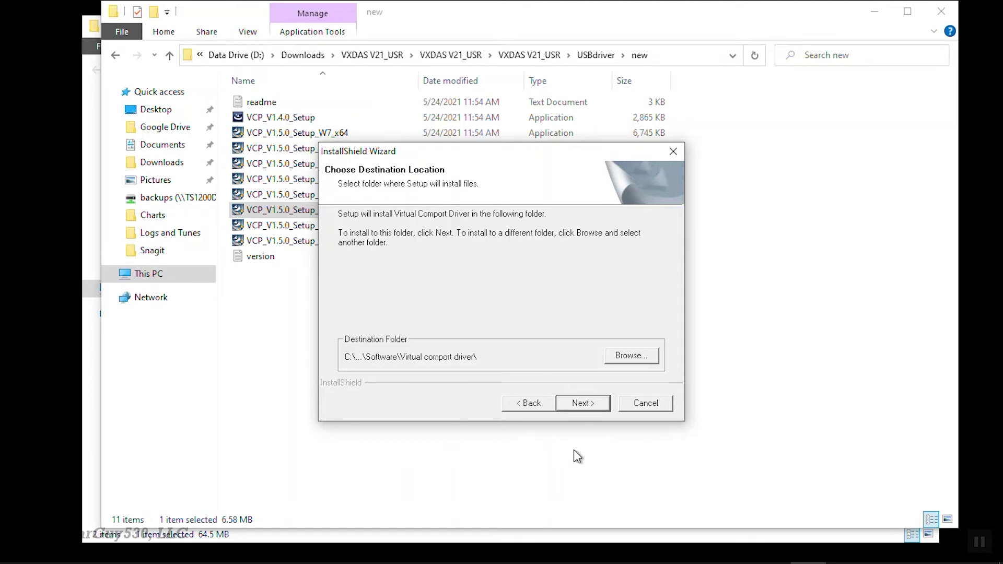
click(581, 402)
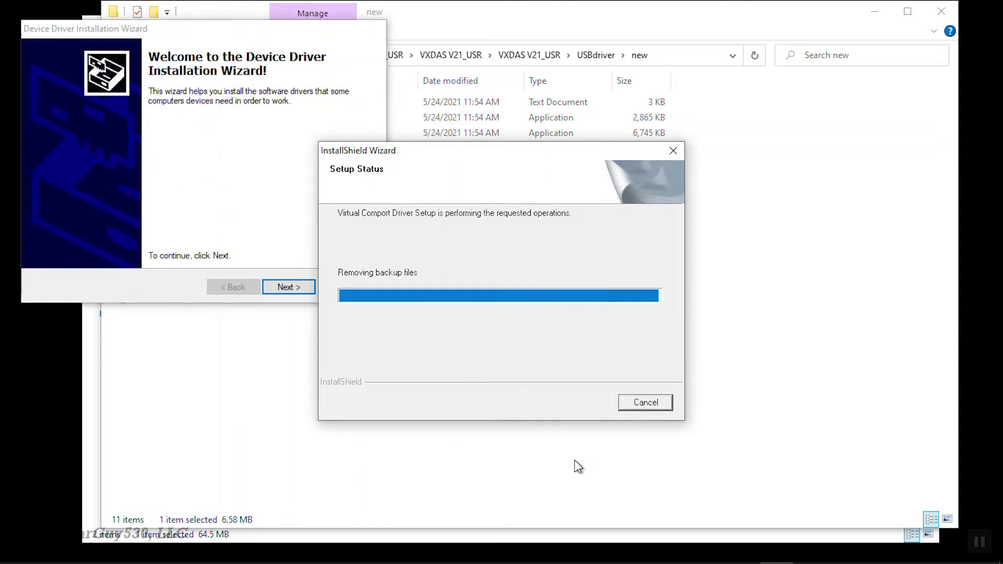
Step: Install the STMicroelectronics ports driver after the Windows Security prompt, then finish both wizards
click(247, 190)
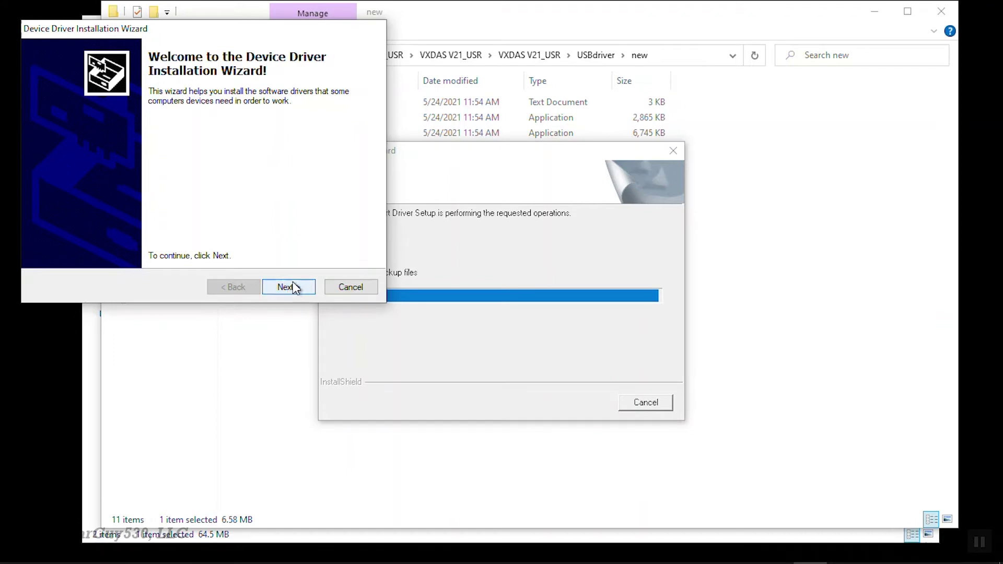
drag(237, 34, 402, 68)
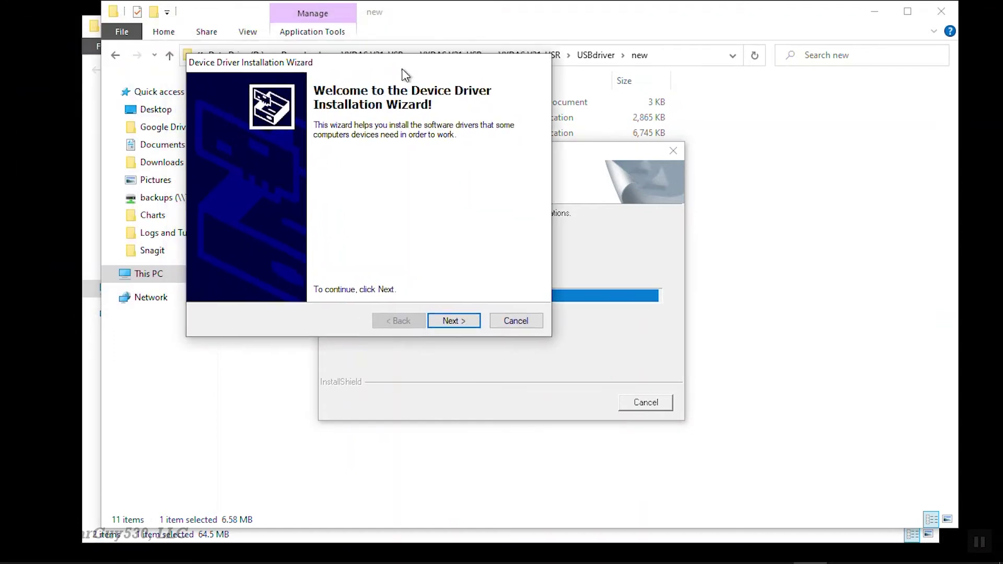
click(453, 320)
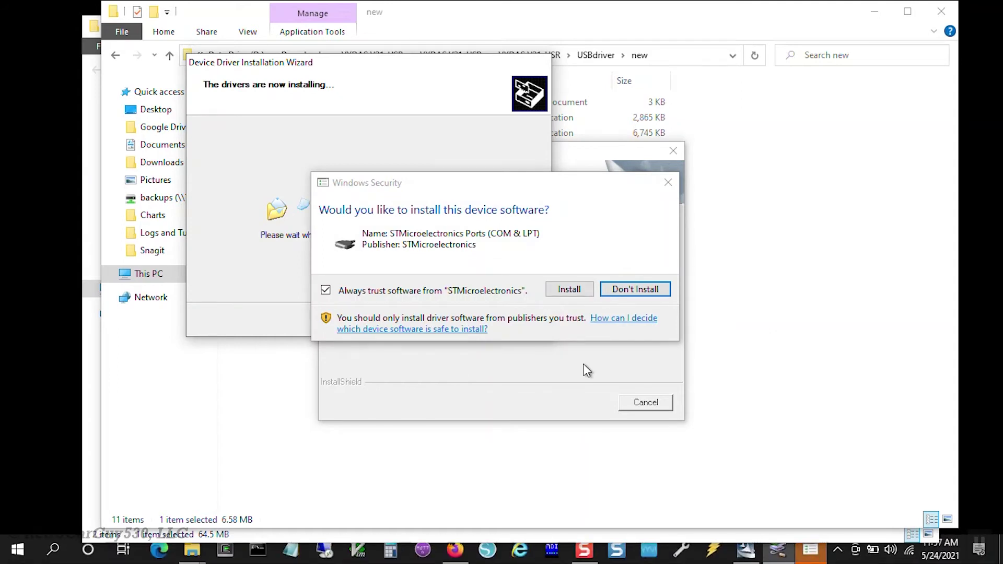
click(578, 294)
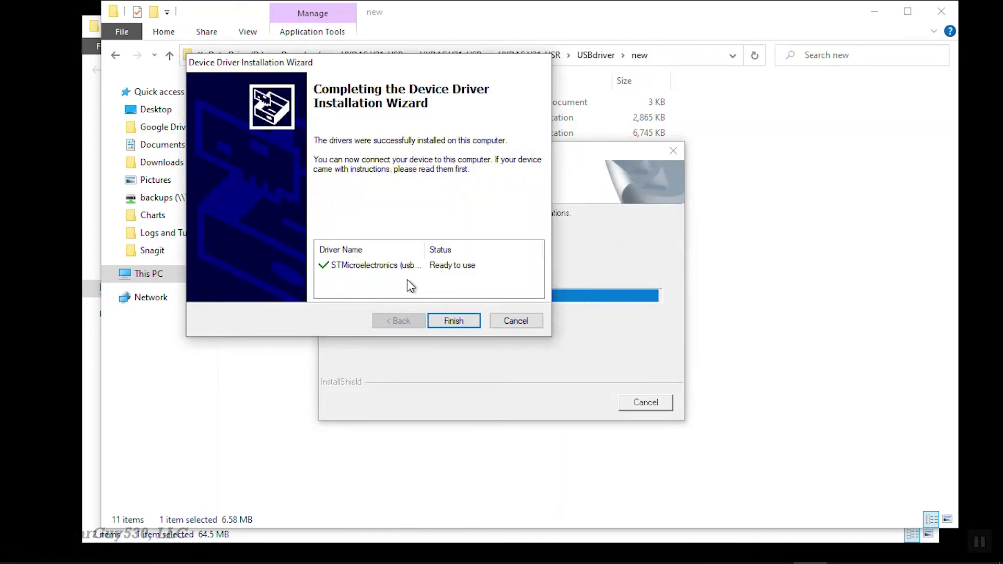
drag(427, 249, 494, 246)
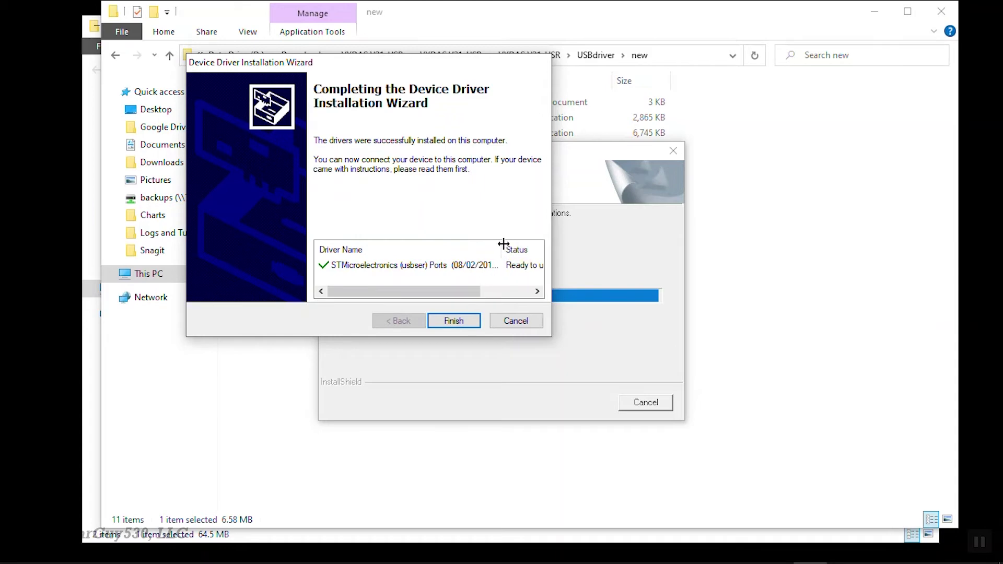
click(452, 319)
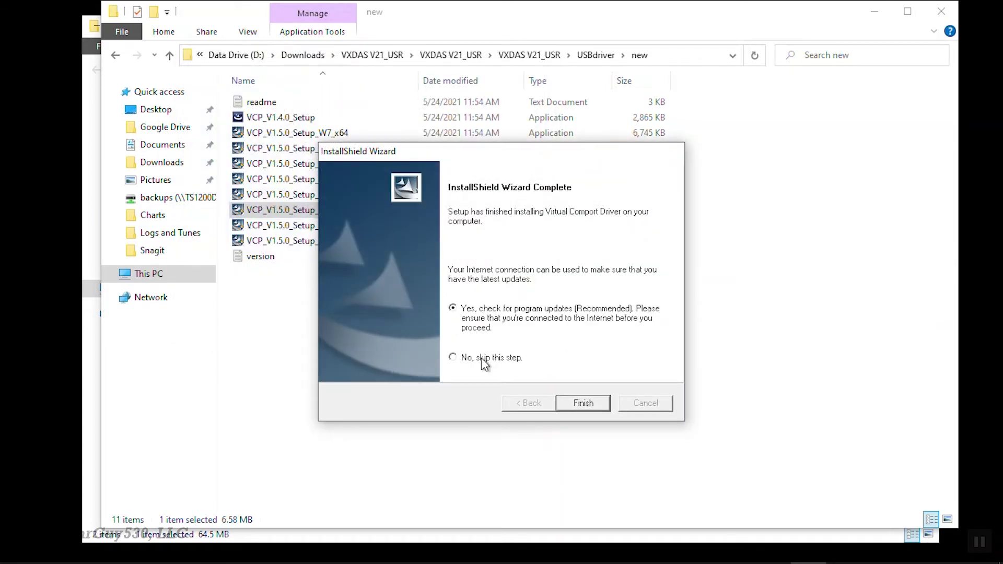
click(600, 410)
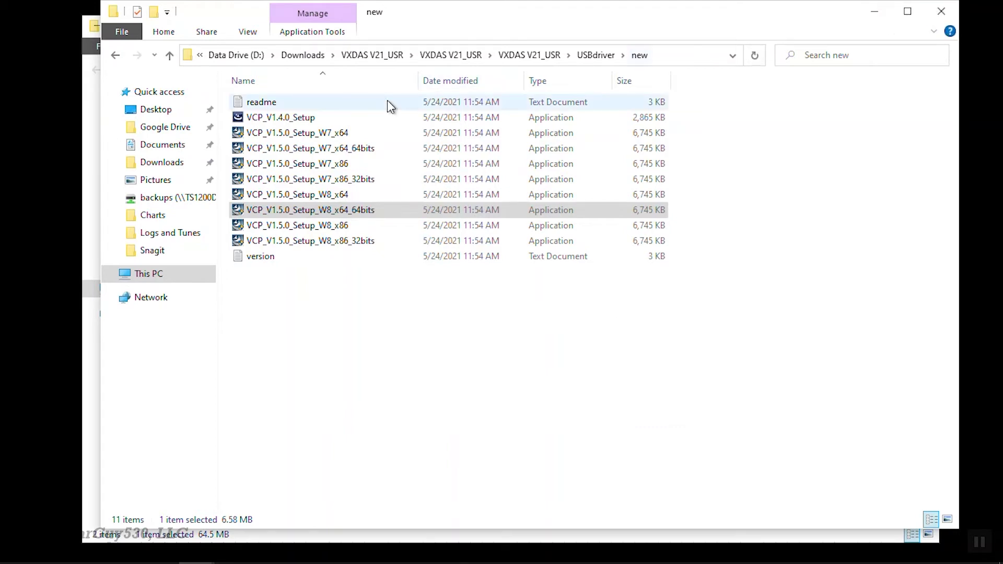
Step: Inspect the two firmware .bin files in updatefile, then return to VXDAS V21_USR
click(529, 54)
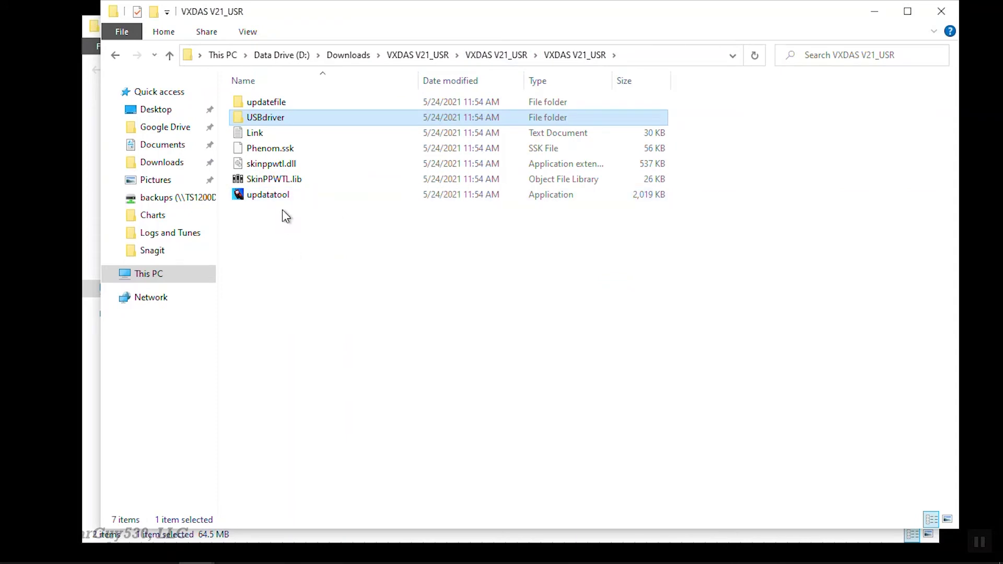
double_click(267, 102)
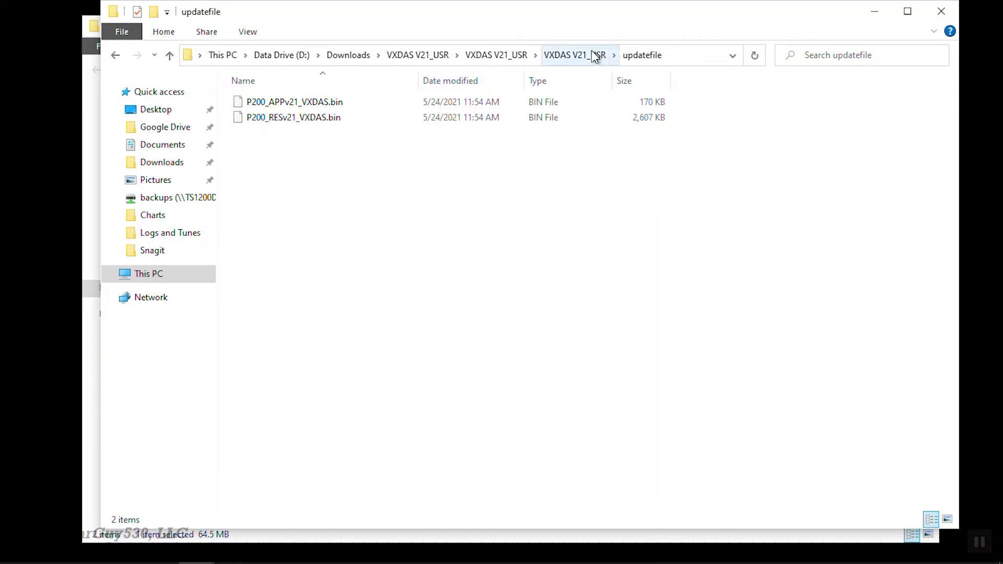
click(575, 54)
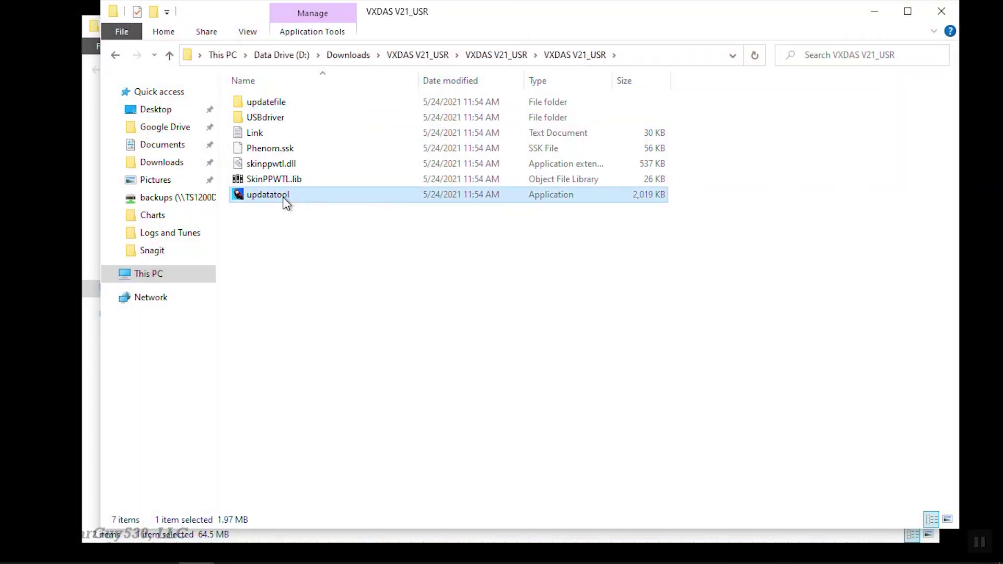
Step: Launch updatatool, getting past SmartScreen with More info and Run anyway
double_click(267, 195)
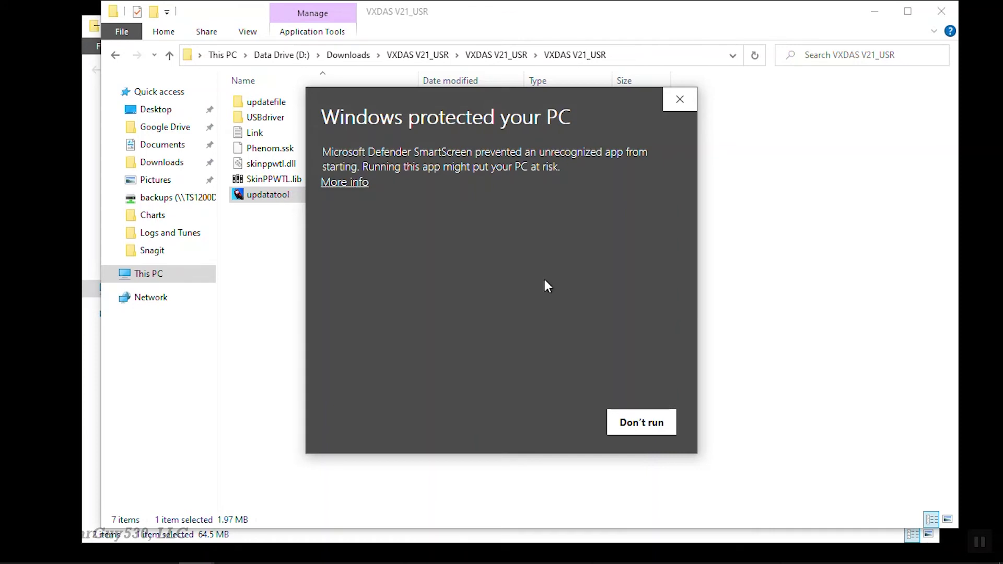
click(345, 182)
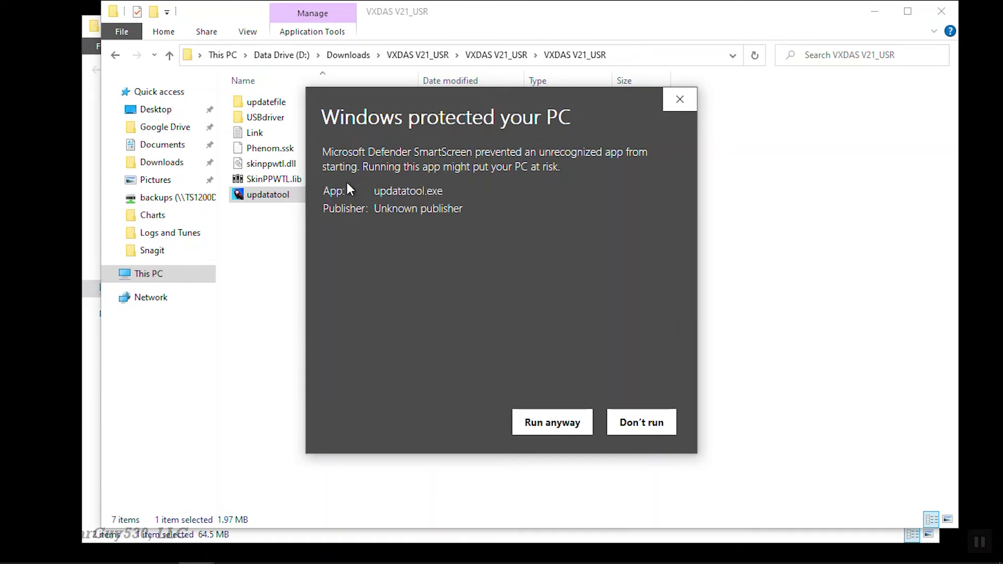
click(552, 422)
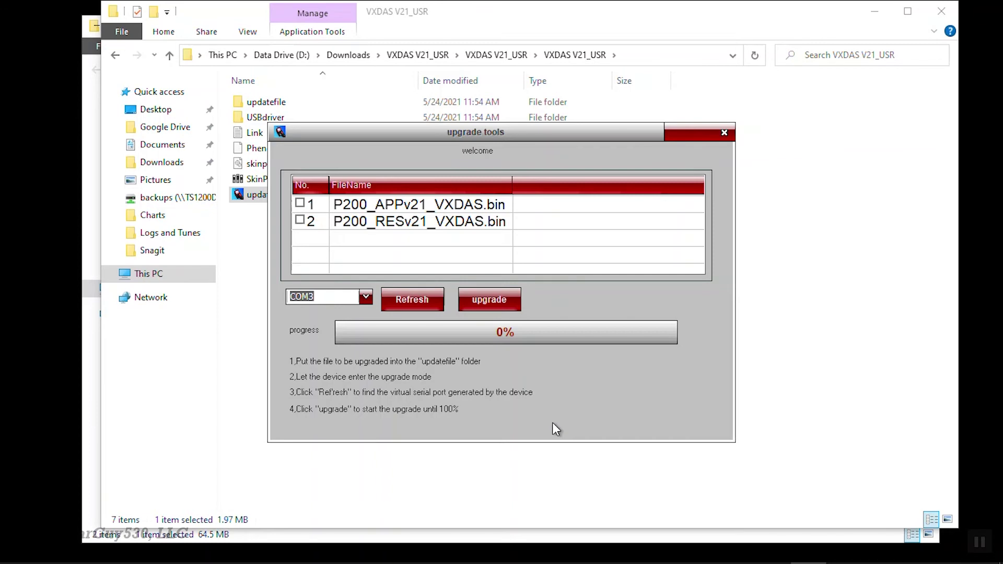
Step: Keep COM3 as the port, refresh it, and tick the first P200 firmware file
click(367, 298)
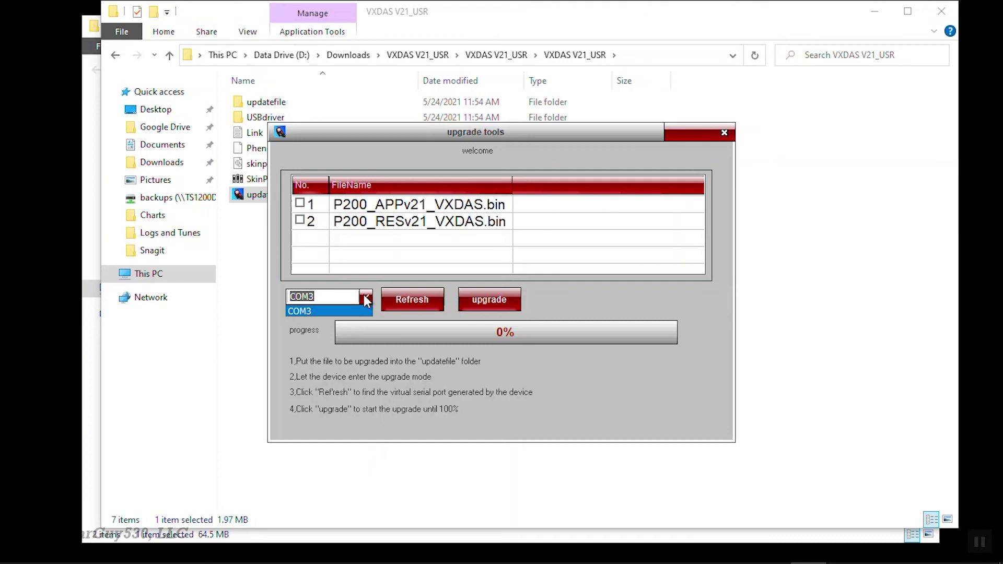
click(367, 299)
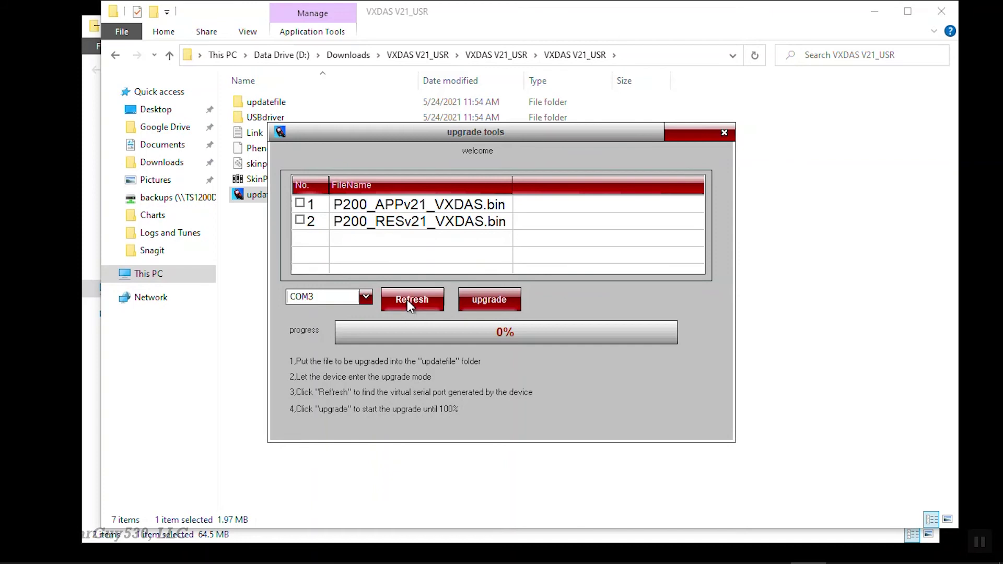
click(366, 297)
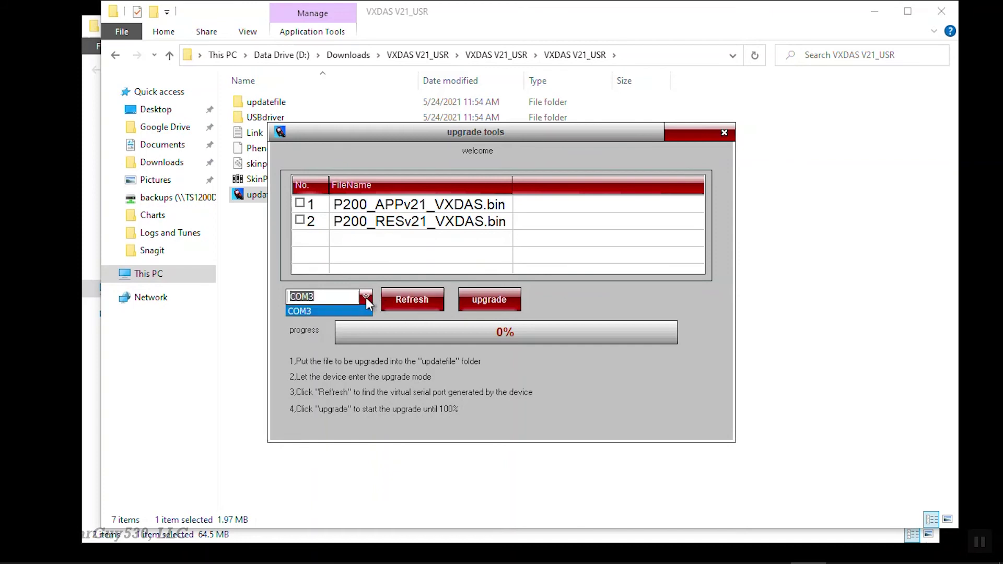
click(300, 204)
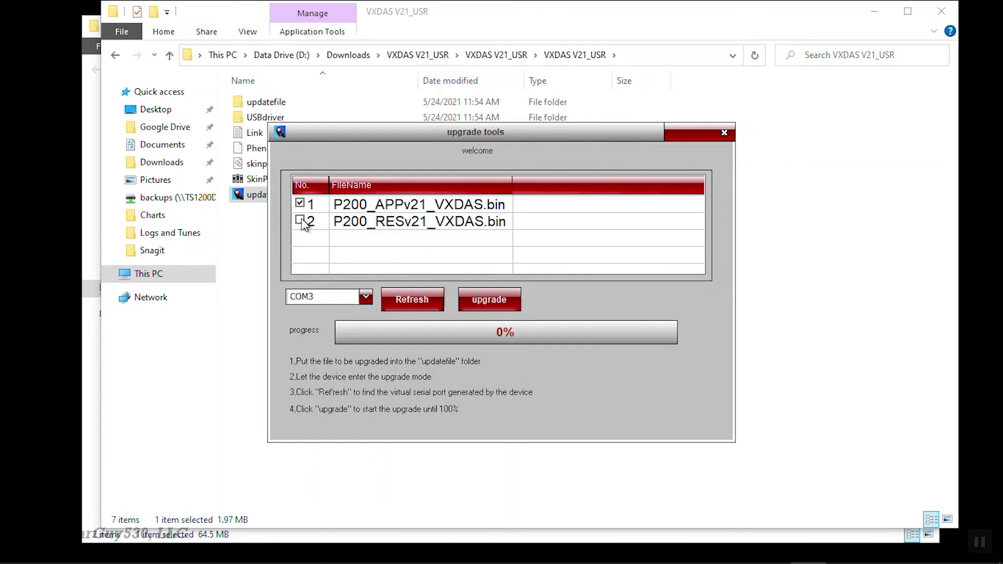
Step: Start the upgrade and let both VXDAS firmware files flash to 100%
click(498, 298)
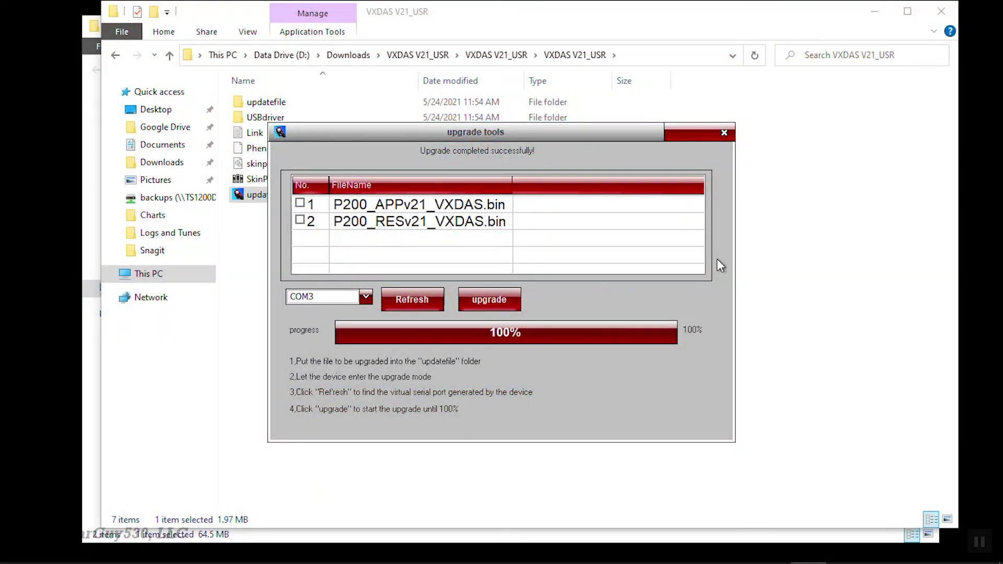
Step: Close upgrade tools, returning to the VXDAS V21_USR folder with updatatool
click(726, 134)
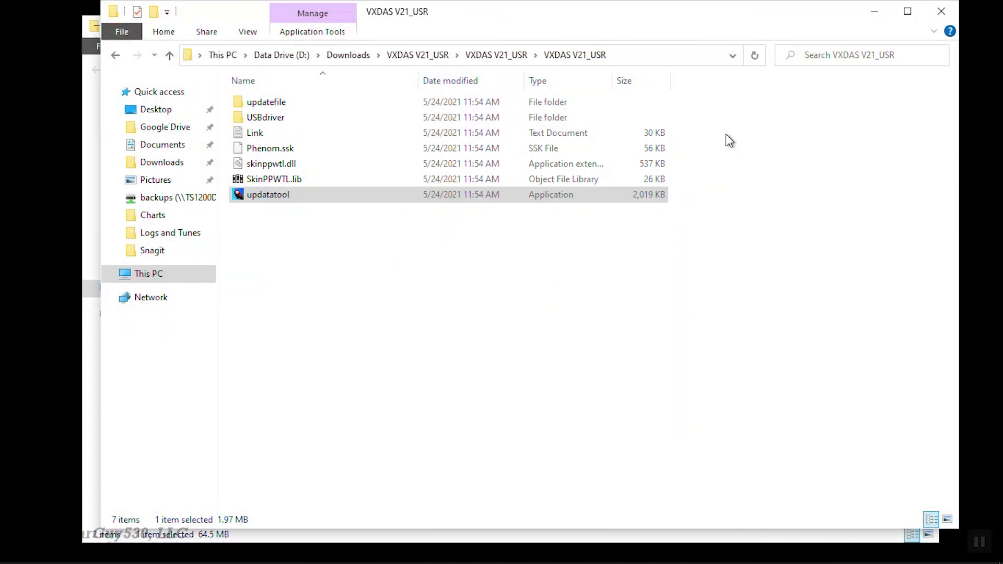